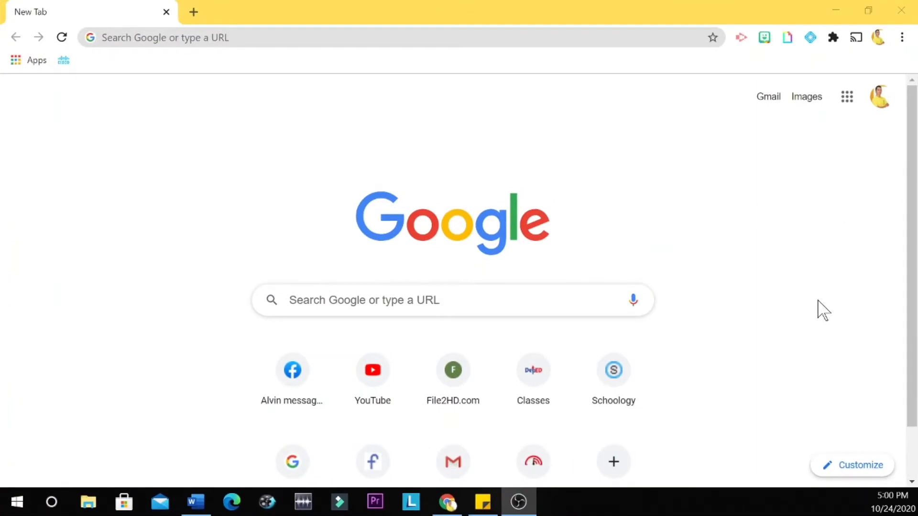
- Open Google Calendar from the apps menu and show Tuesday, October 27, 2020 in Day view
{"action": "left_click", "coordinate": [847, 97]}
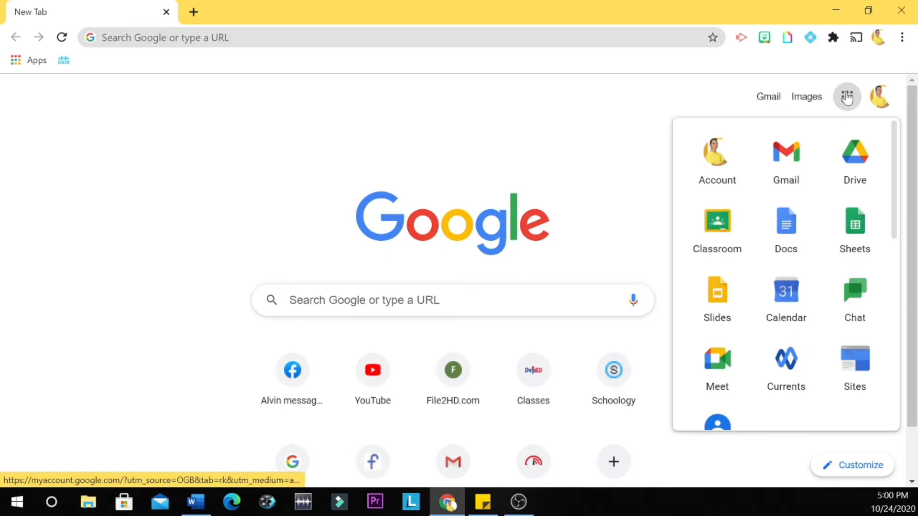
{"action": "left_click", "coordinate": [796, 304]}
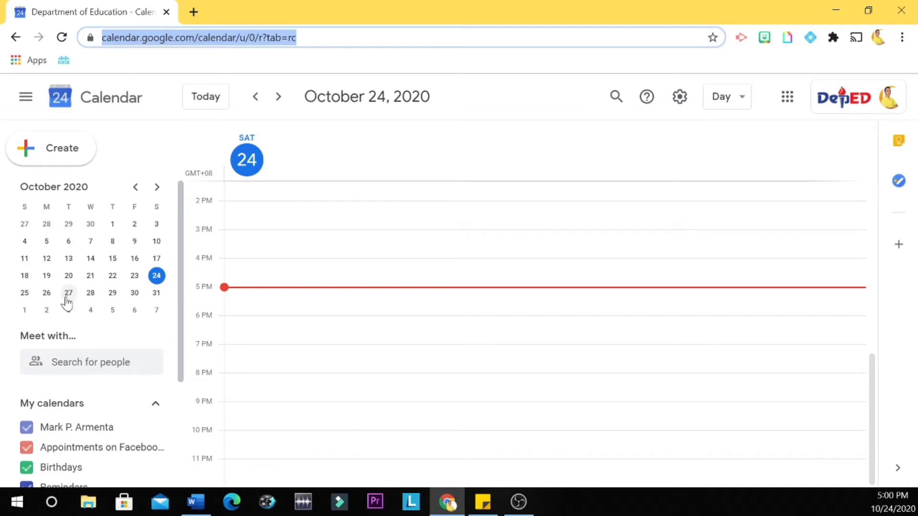
{"action": "left_click", "coordinate": [68, 295]}
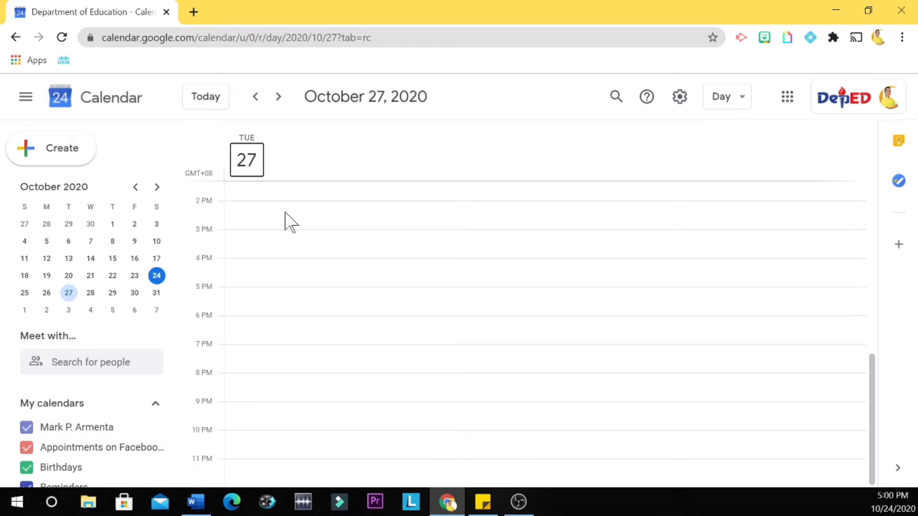
{"action": "scroll", "coordinate": [287, 221], "scroll_direction": "up", "scroll_amount": 3}
{"action": "scroll", "coordinate": [287, 222], "scroll_direction": "up", "scroll_amount": 4}
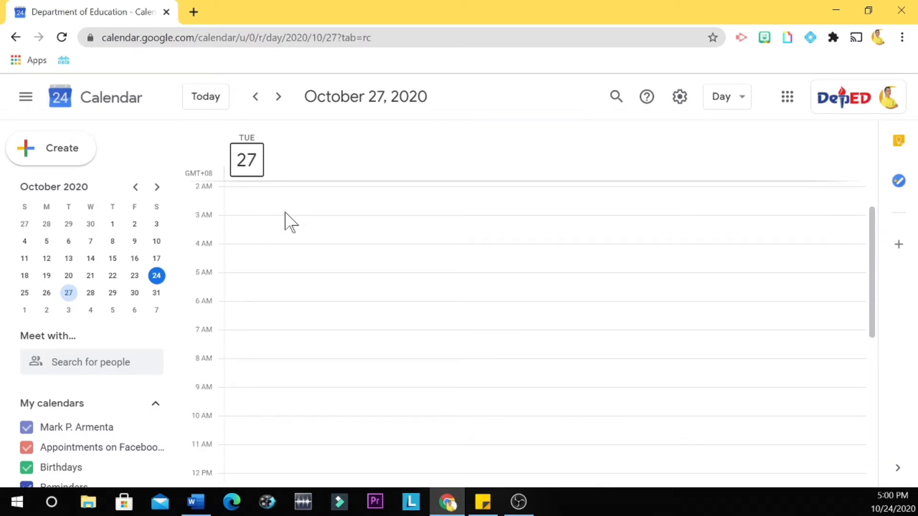
{"action": "scroll", "coordinate": [295, 325], "scroll_direction": "down", "scroll_amount": 2}
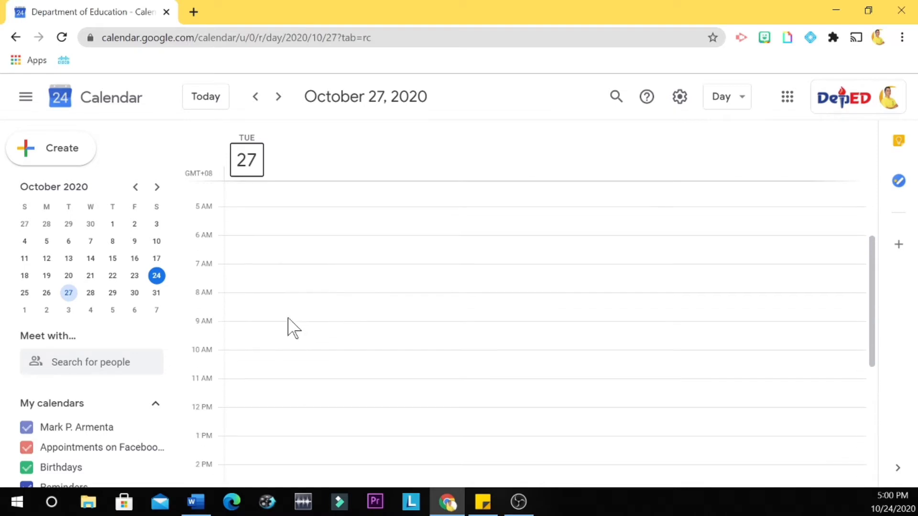
- Create a new event on Tuesday, October 27 running from 9:30am to 11:30am
{"action": "left_click", "coordinate": [237, 328]}
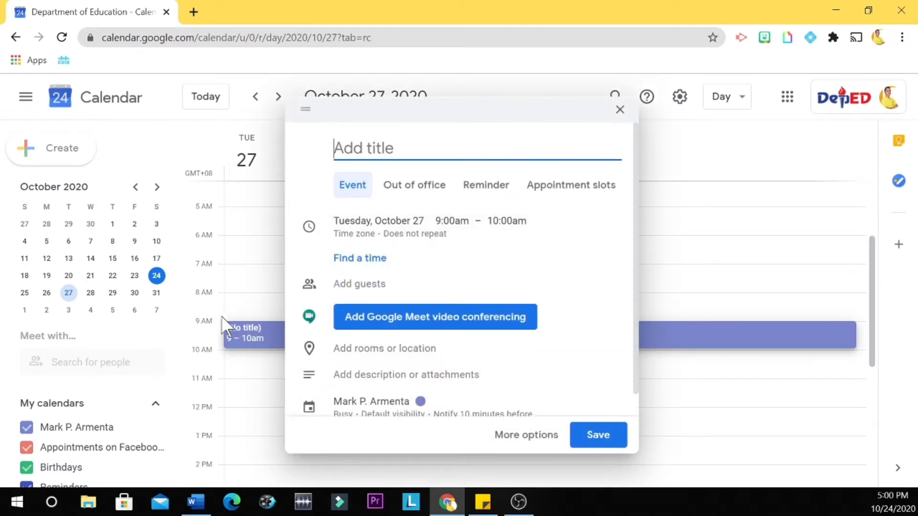
{"action": "left_click", "coordinate": [464, 229]}
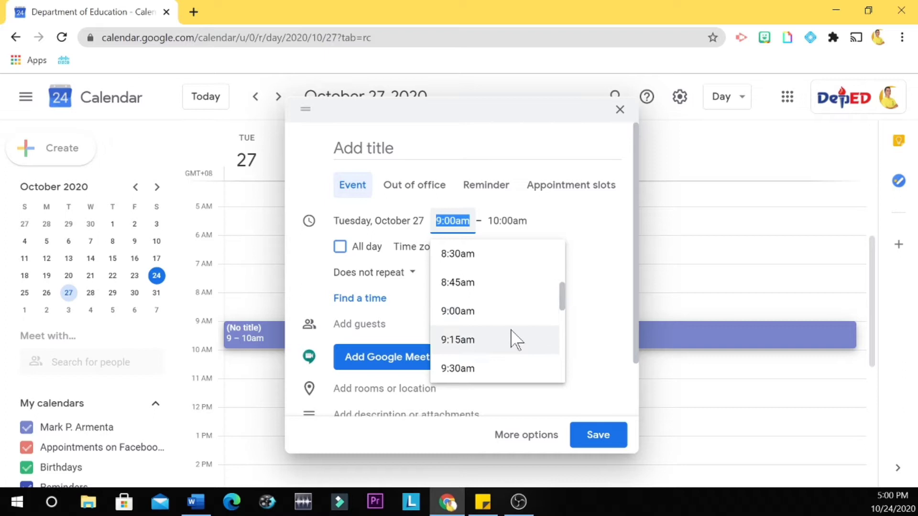
{"action": "scroll", "coordinate": [514, 340], "scroll_direction": "down", "scroll_amount": 1}
{"action": "left_click", "coordinate": [507, 354]}
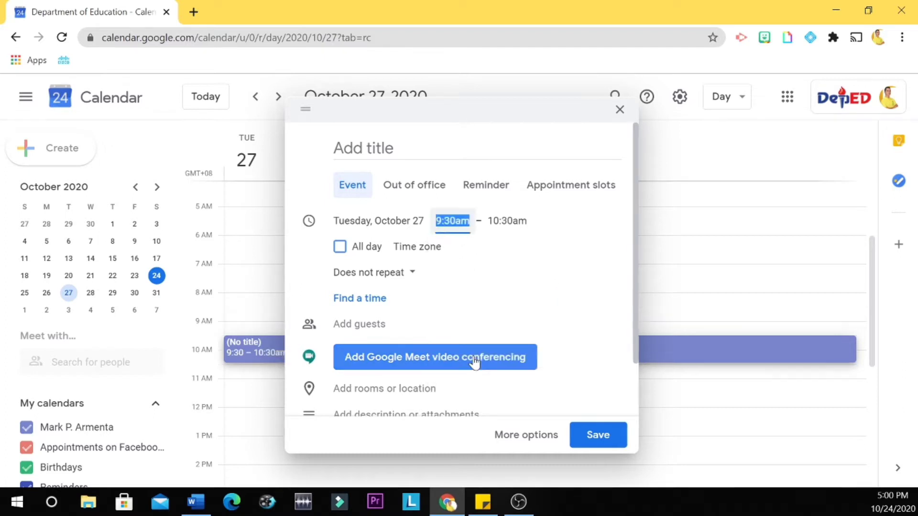
{"action": "left_click", "coordinate": [494, 220]}
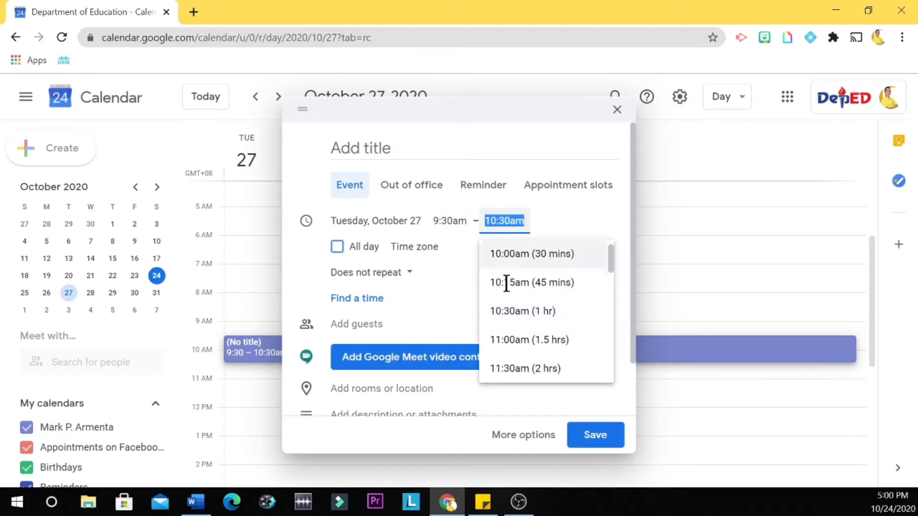
{"action": "scroll", "coordinate": [540, 353], "scroll_direction": "down", "scroll_amount": 1}
{"action": "left_click", "coordinate": [527, 337]}
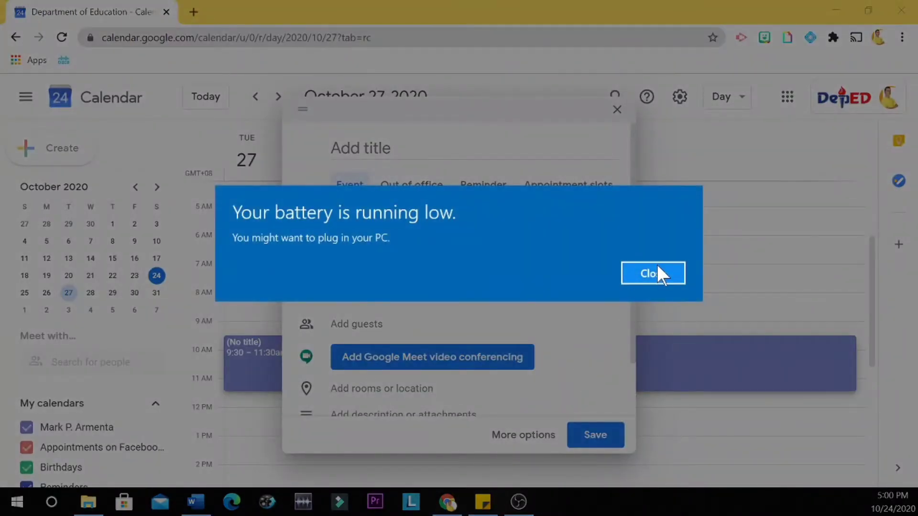
{"action": "left_click", "coordinate": [658, 268]}
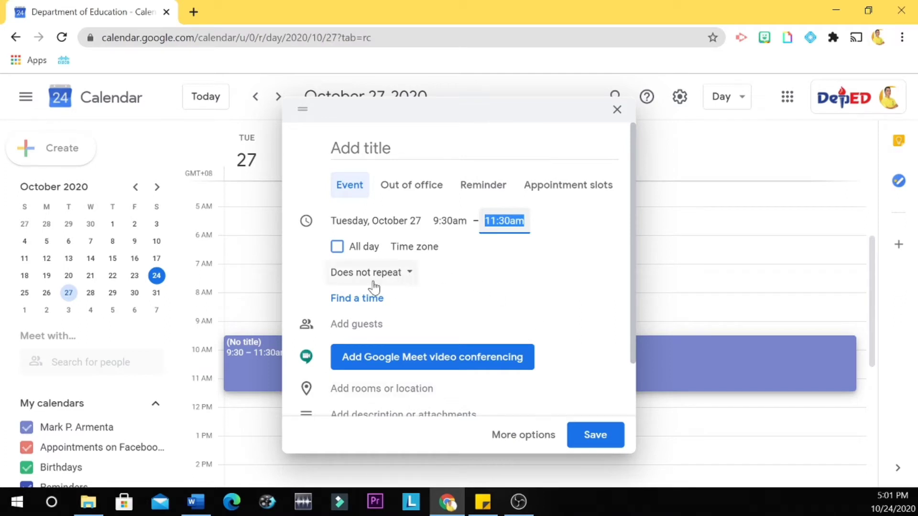
- Set a custom recurrence repeating every 2 weeks on Tuesday, never ending
{"action": "left_click", "coordinate": [414, 280]}
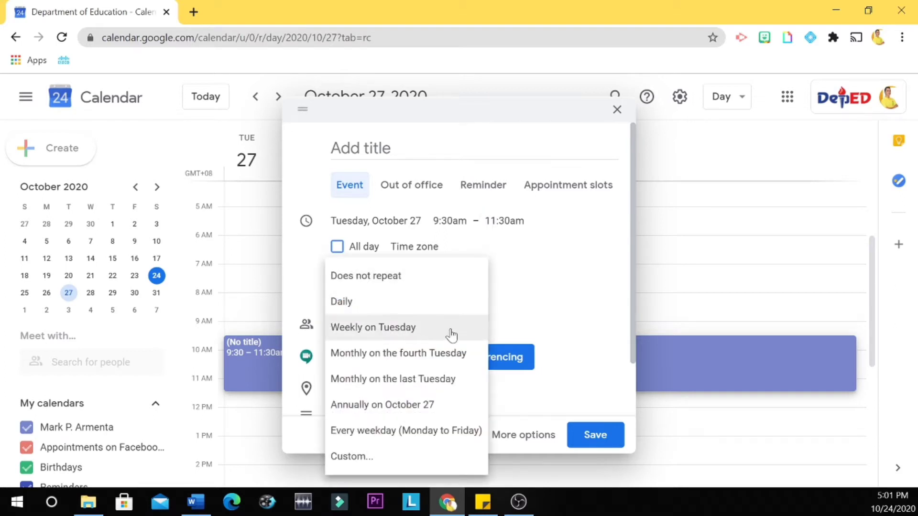
{"action": "left_click", "coordinate": [376, 337]}
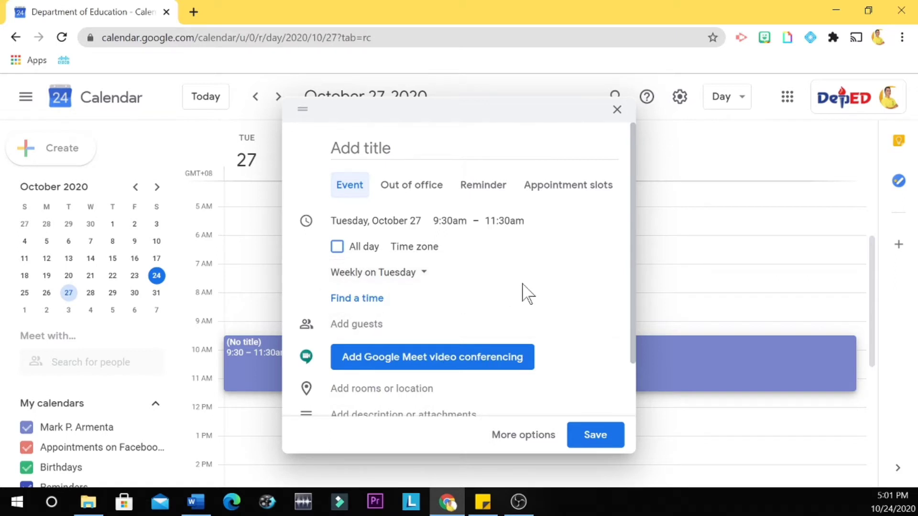
{"action": "left_click", "coordinate": [421, 280]}
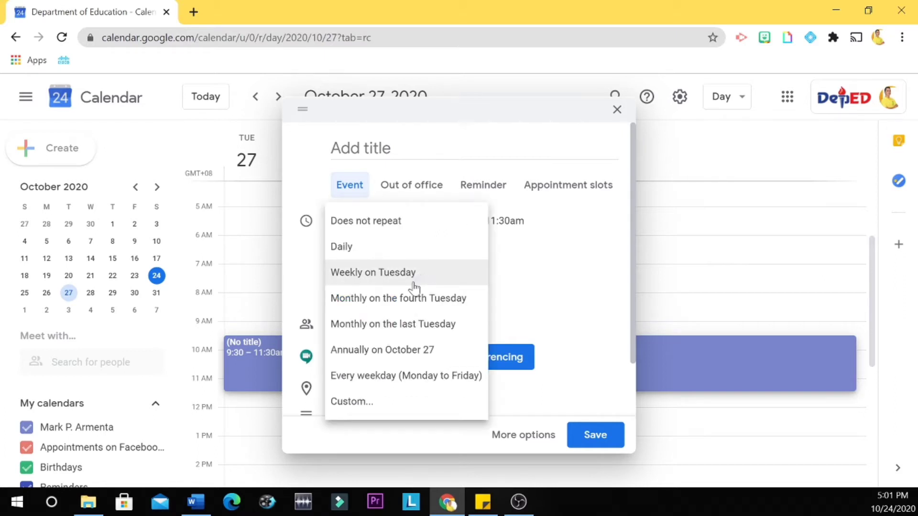
{"action": "left_click", "coordinate": [364, 402]}
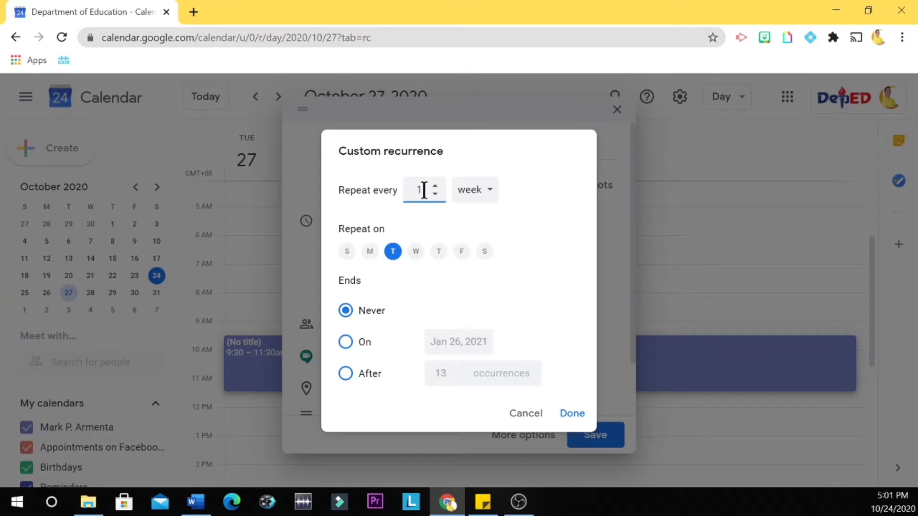
{"action": "key", "text": "BackSpace"}
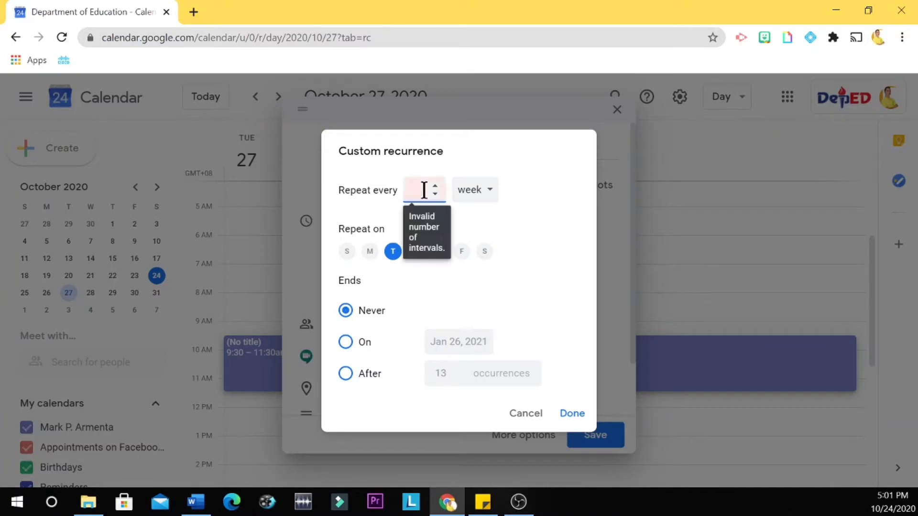
{"action": "type", "text": "2"}
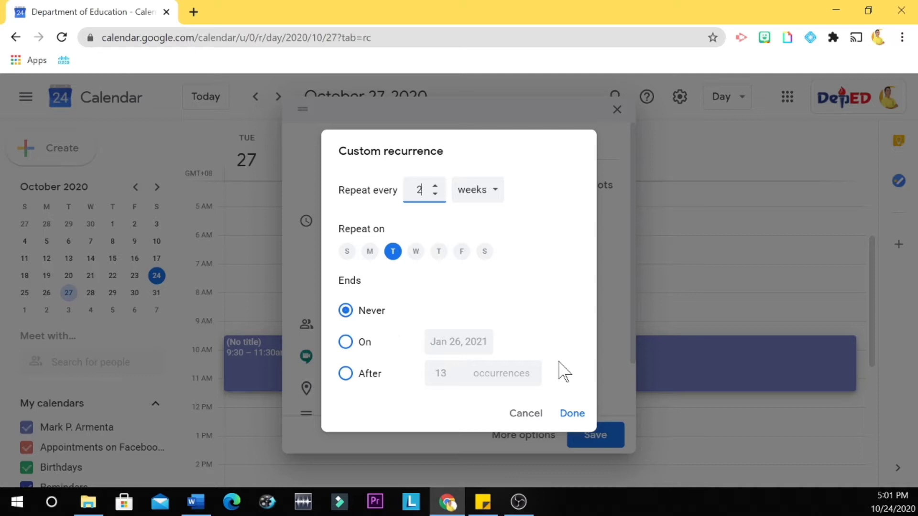
- Confirm the every-2-weeks recurrence, attach a Google Meet link, and save the event
{"action": "left_click", "coordinate": [573, 414]}
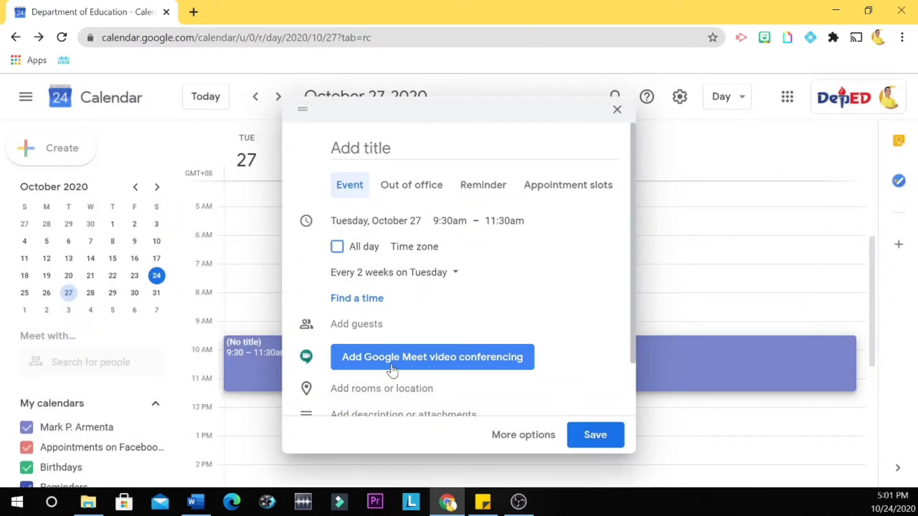
{"action": "left_click", "coordinate": [441, 365]}
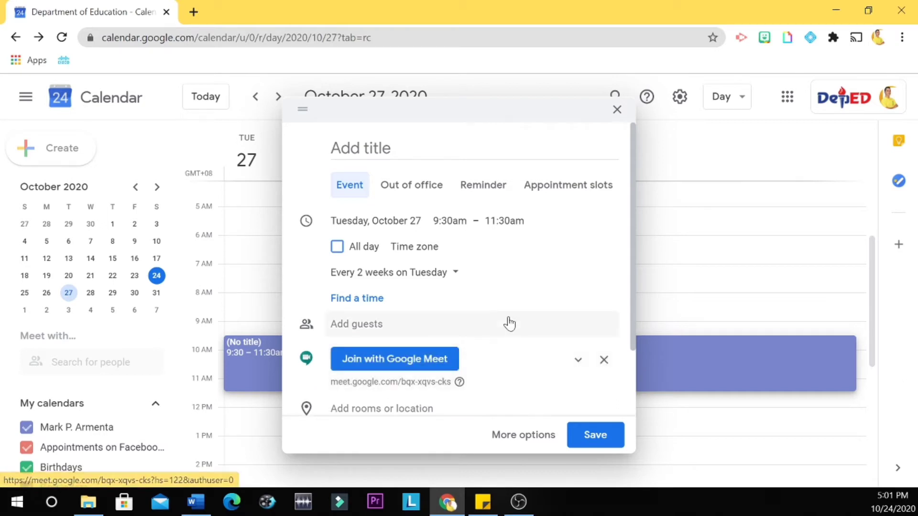
{"action": "scroll", "coordinate": [509, 324], "scroll_direction": "down", "scroll_amount": 2}
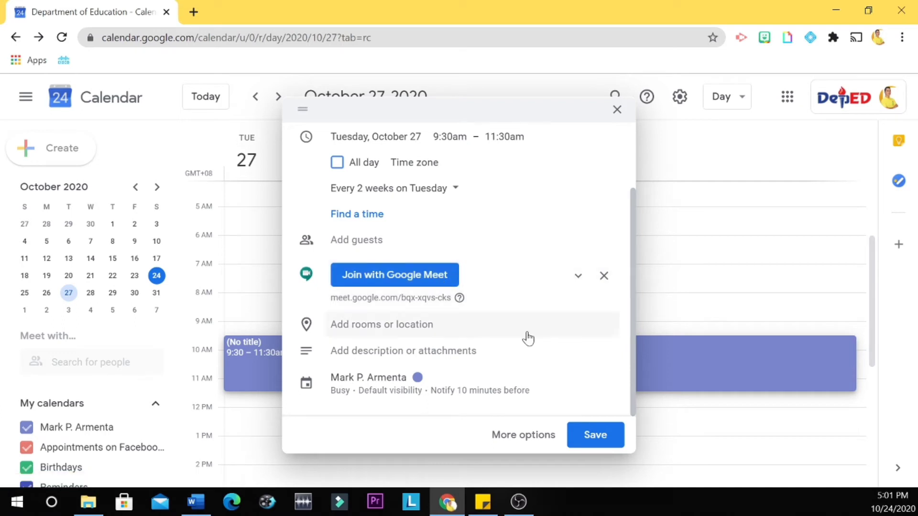
{"action": "left_click", "coordinate": [611, 436]}
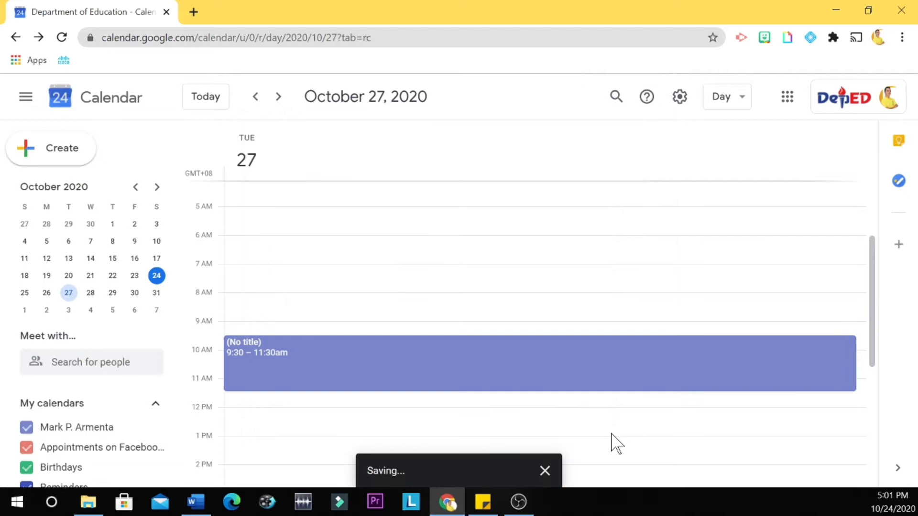
{"action": "scroll", "coordinate": [612, 436], "scroll_direction": "down", "scroll_amount": 1}
{"action": "scroll", "coordinate": [375, 330], "scroll_direction": "up", "scroll_amount": 2}
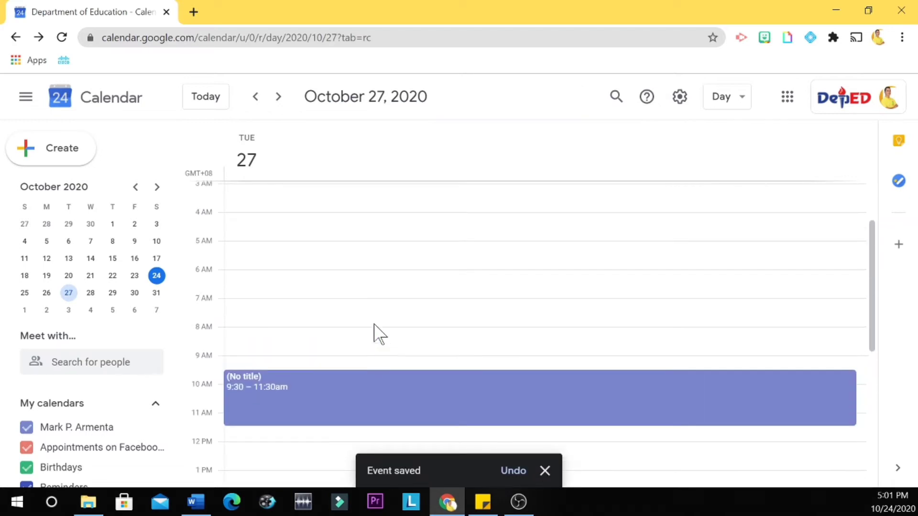
{"action": "scroll", "coordinate": [376, 330], "scroll_direction": "down", "scroll_amount": 1}
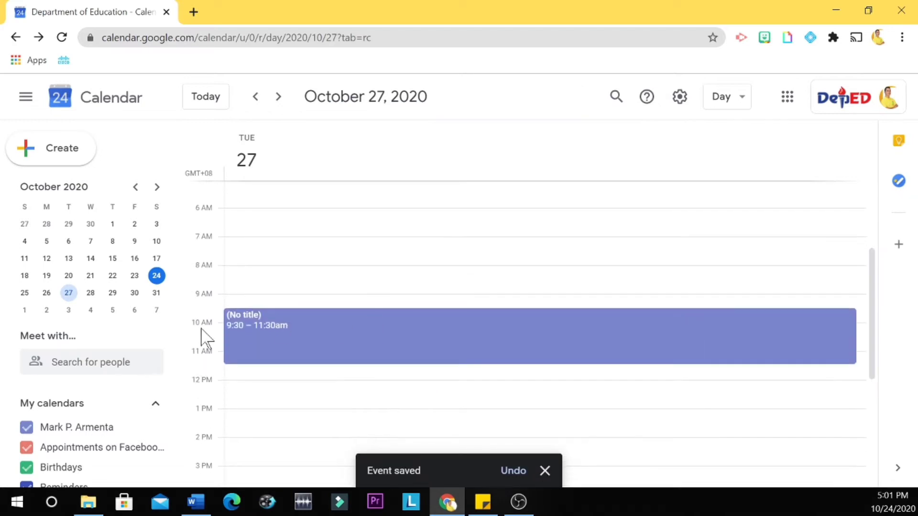
- Open the saved event's full edit page and enter the title 'Meeting with 10-Rizal'
{"action": "left_click", "coordinate": [246, 322]}
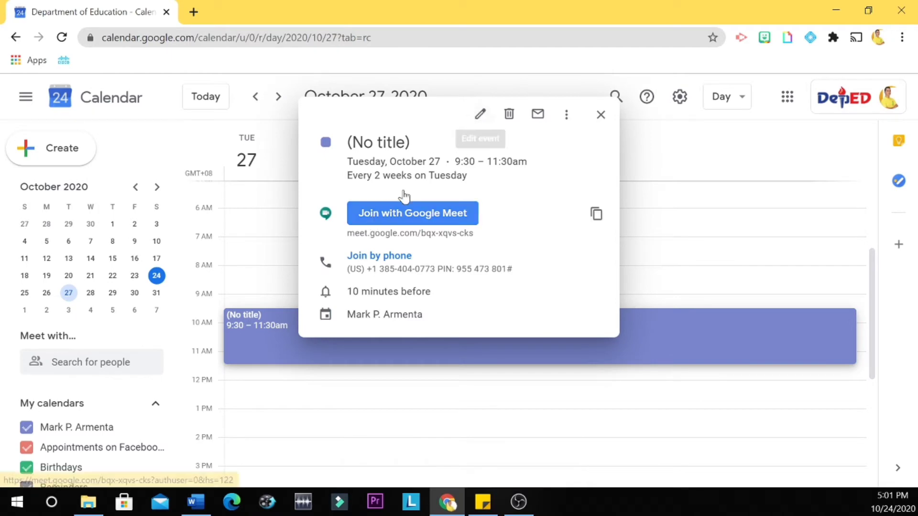
{"action": "left_click", "coordinate": [482, 117]}
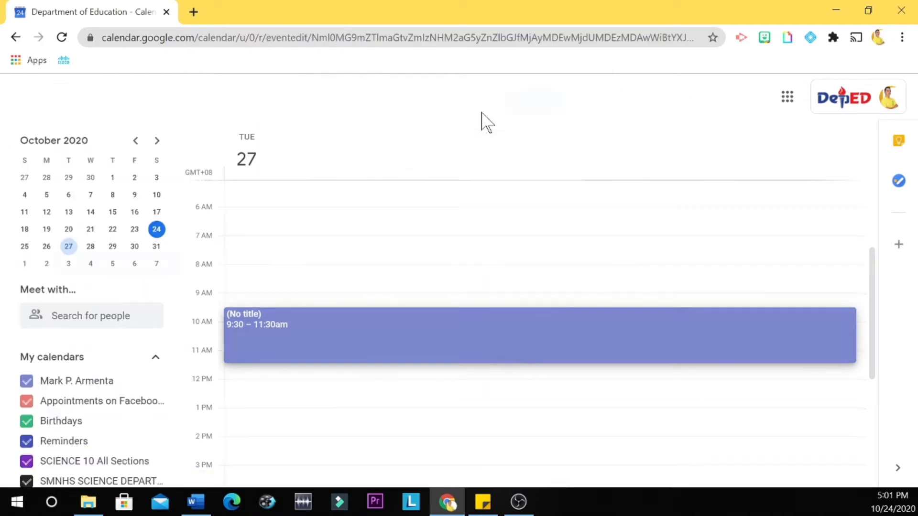
{"action": "left_click", "coordinate": [135, 103]}
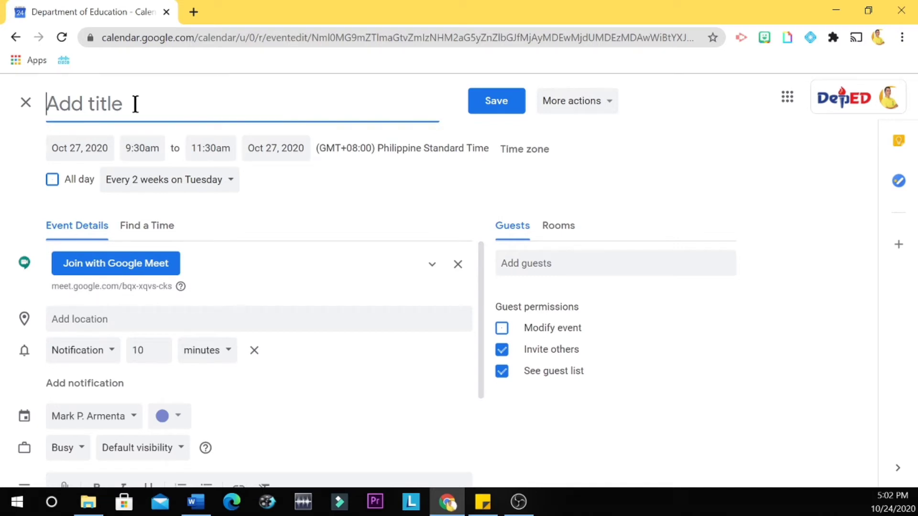
{"action": "type", "text": "Meet"}
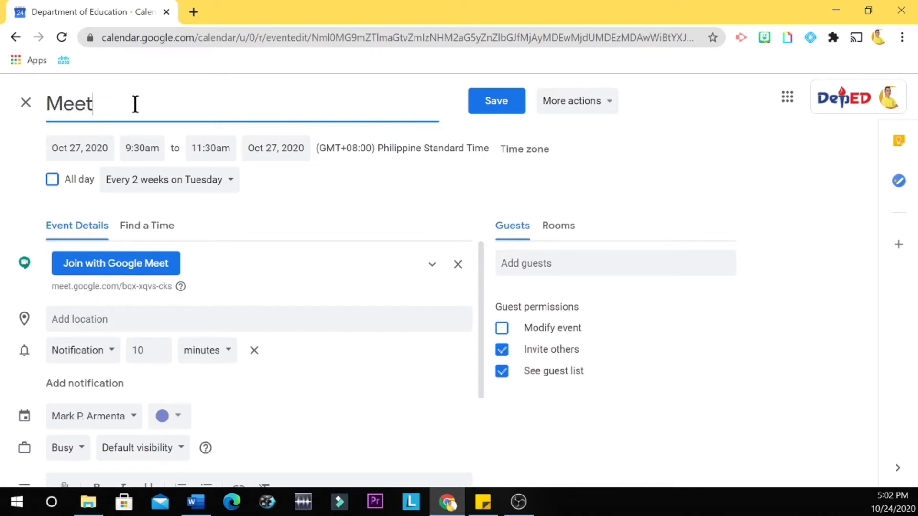
{"action": "type", "text": "ing with 10-Rizal"}
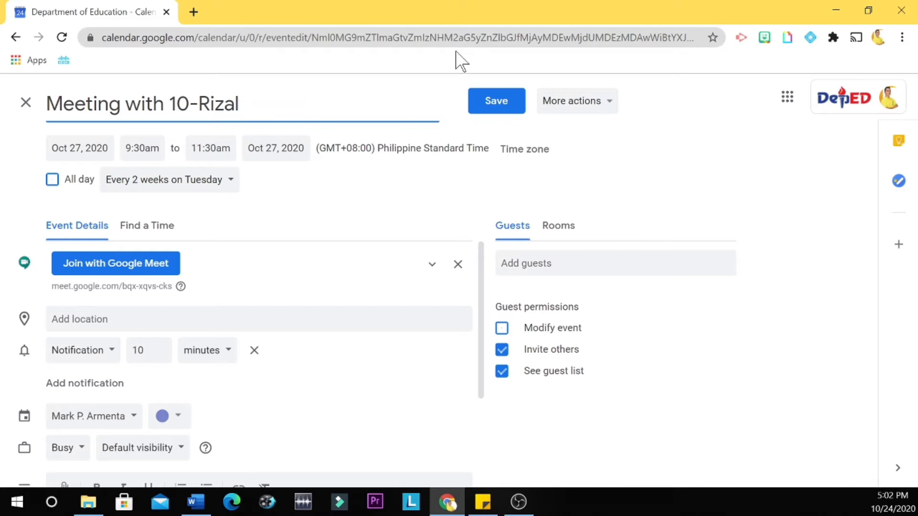
- Save the titled event, applying the change to all recurring events
{"action": "left_click", "coordinate": [492, 106]}
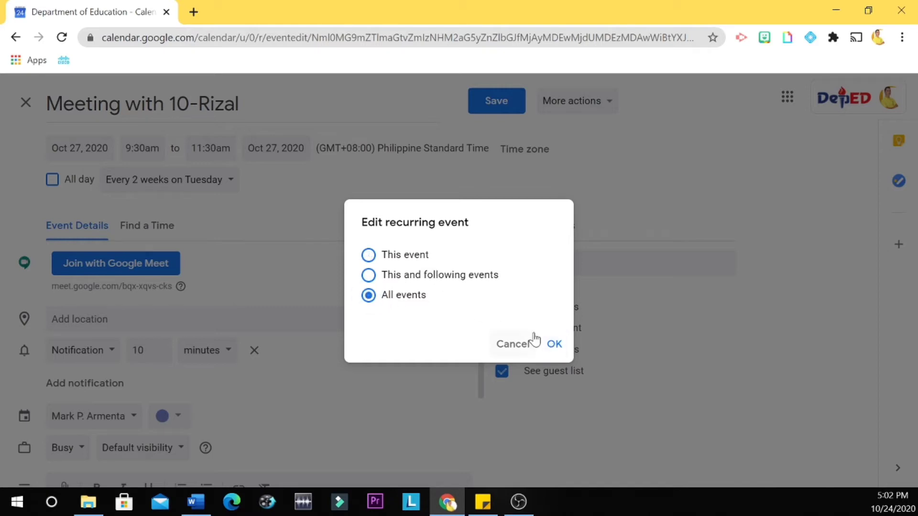
{"action": "left_click", "coordinate": [553, 344]}
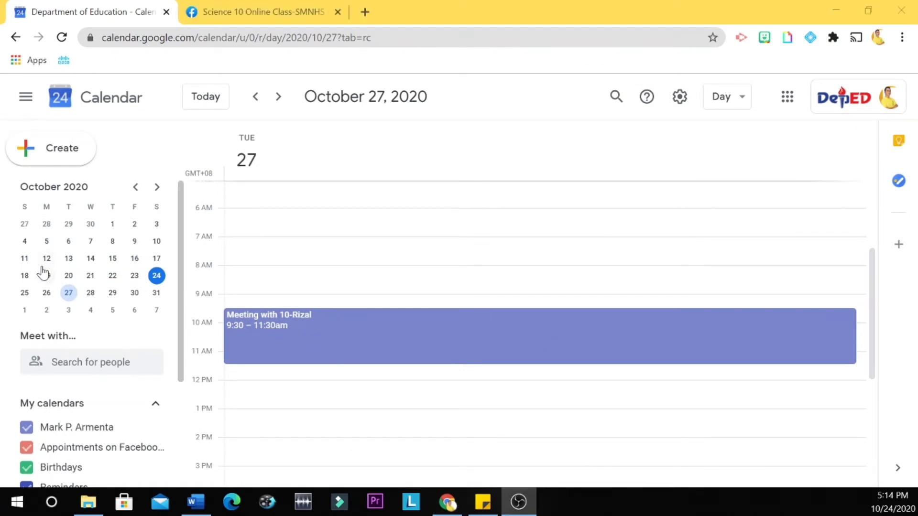
{"action": "left_click", "coordinate": [69, 310]}
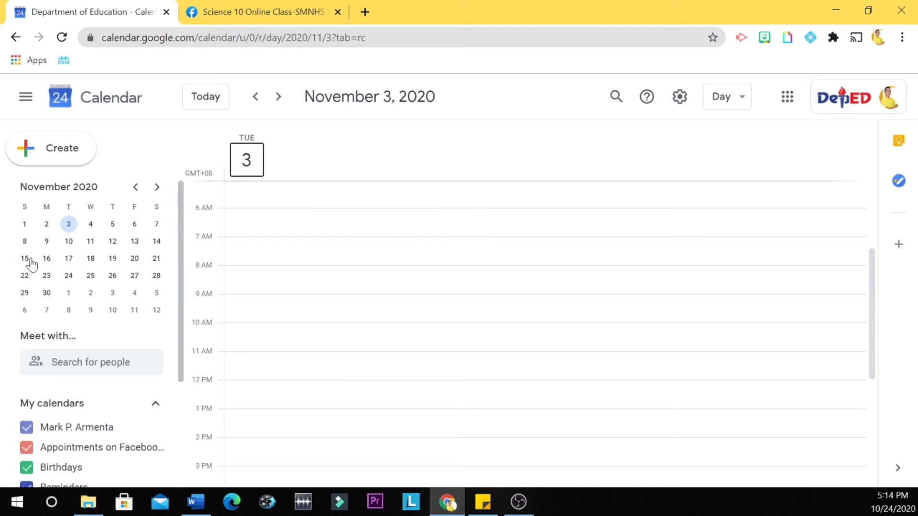
{"action": "left_click", "coordinate": [68, 241]}
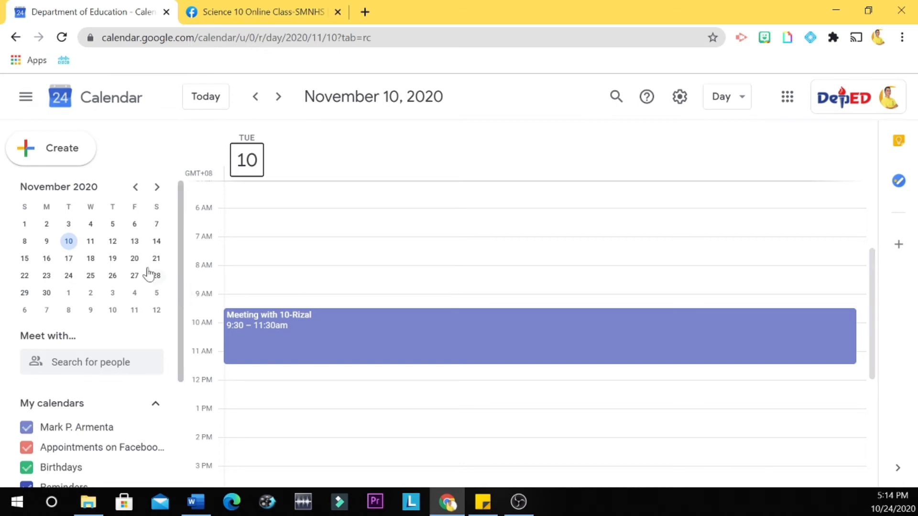
{"action": "left_click", "coordinate": [71, 278]}
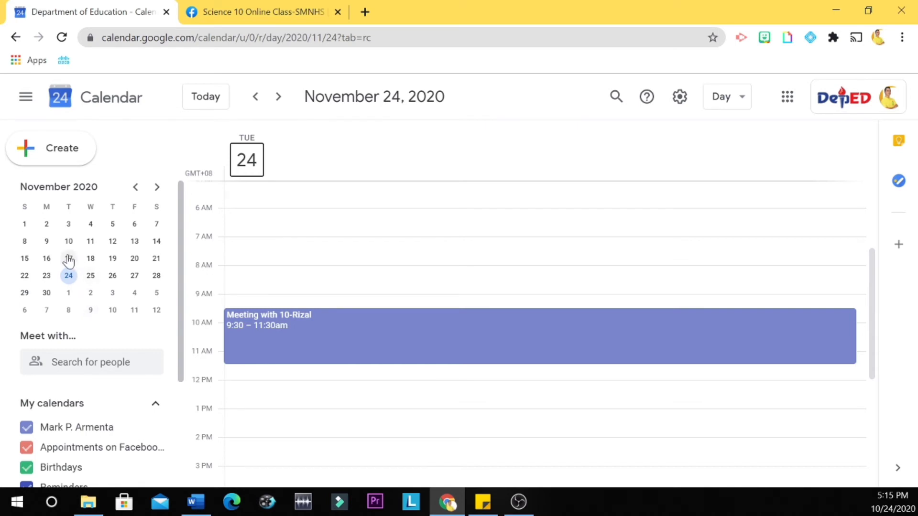
{"action": "left_click", "coordinate": [70, 259]}
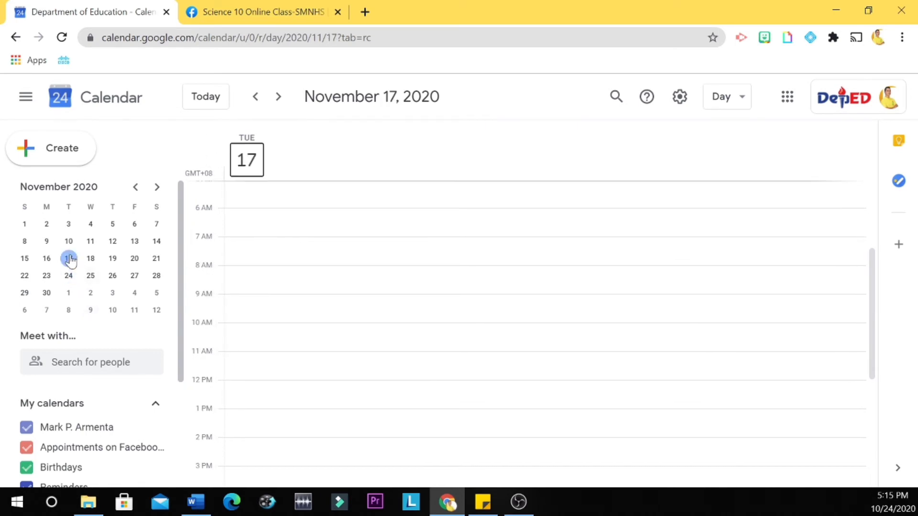
{"action": "left_click", "coordinate": [71, 292]}
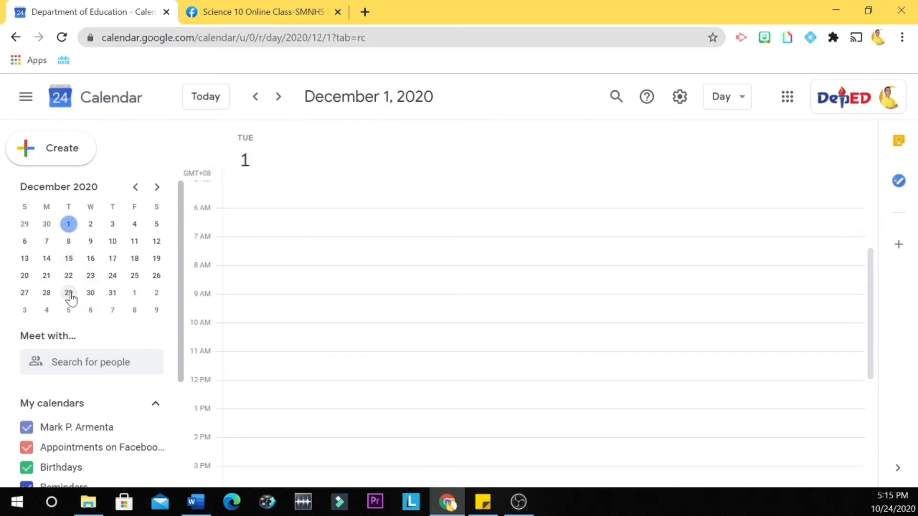
{"action": "left_click", "coordinate": [69, 242]}
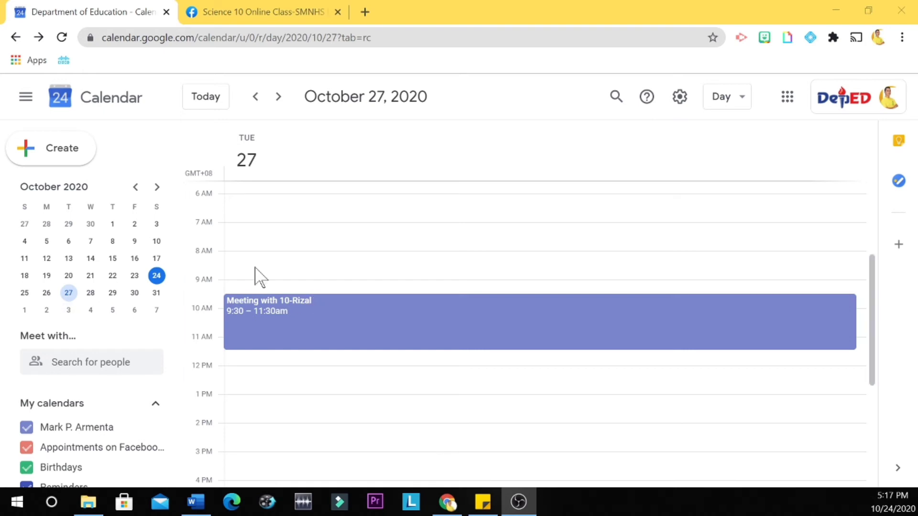
{"action": "left_click", "coordinate": [285, 313]}
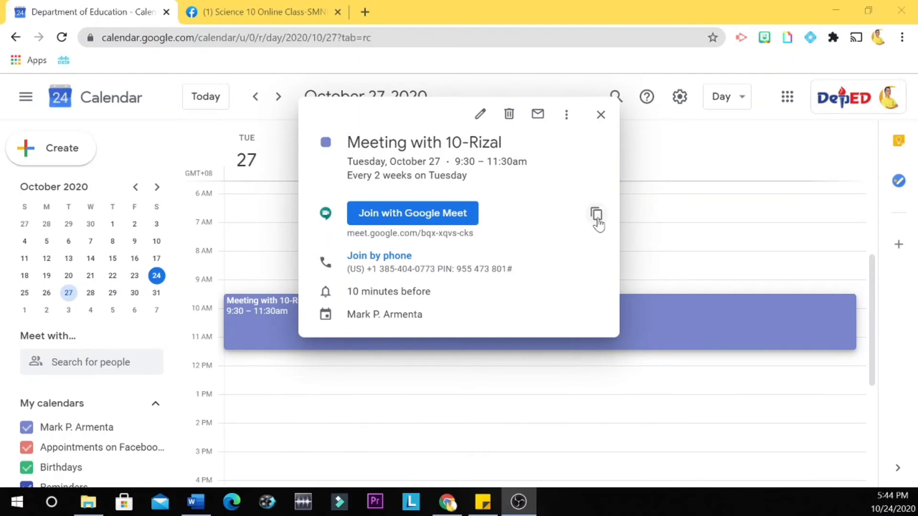
{"action": "left_click", "coordinate": [600, 216]}
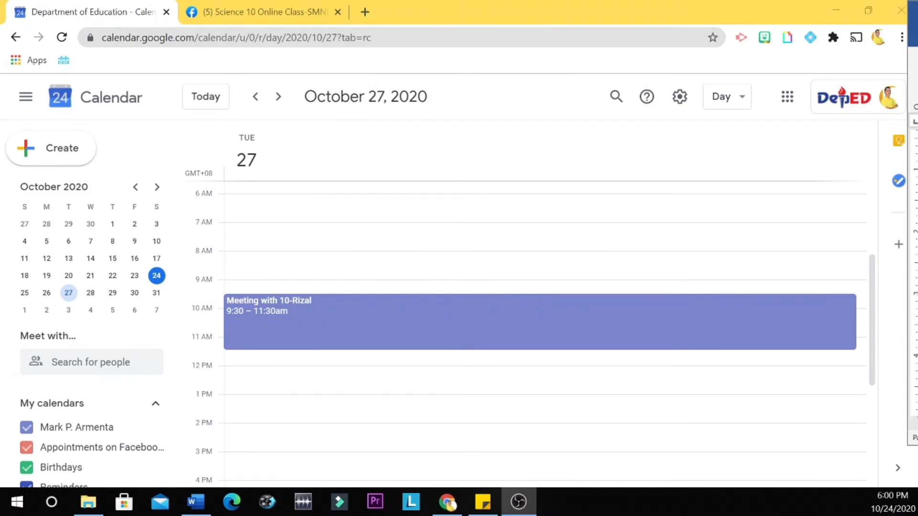
- Reopen the meeting for editing and invite an outside guest by their e-mail address
{"action": "left_click", "coordinate": [296, 325]}
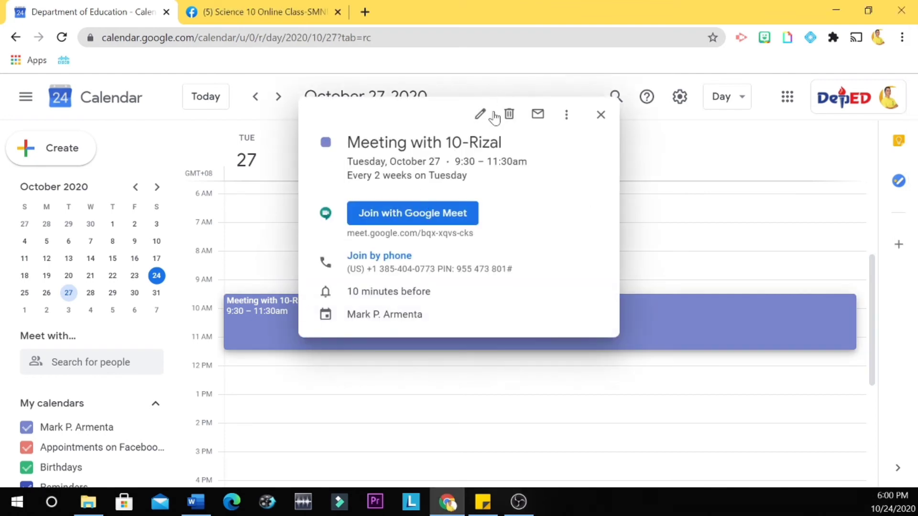
{"action": "left_click", "coordinate": [480, 114]}
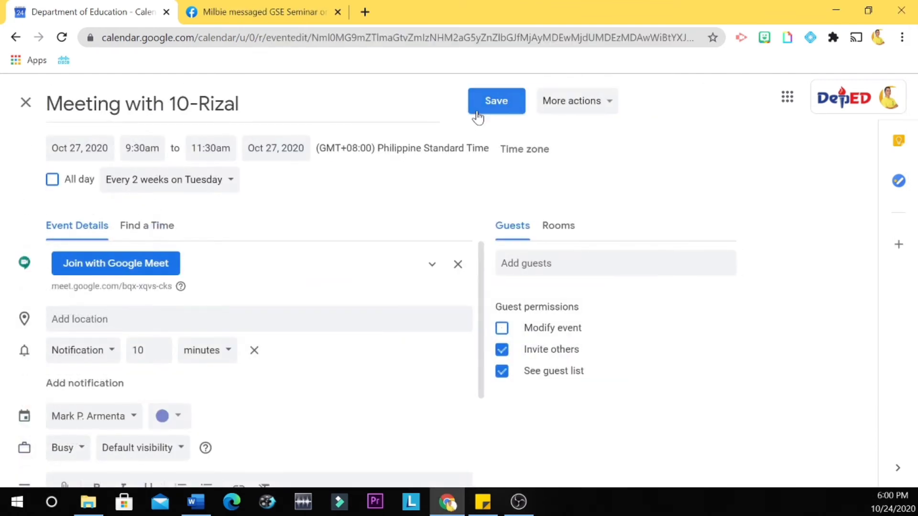
{"action": "left_click", "coordinate": [607, 260]}
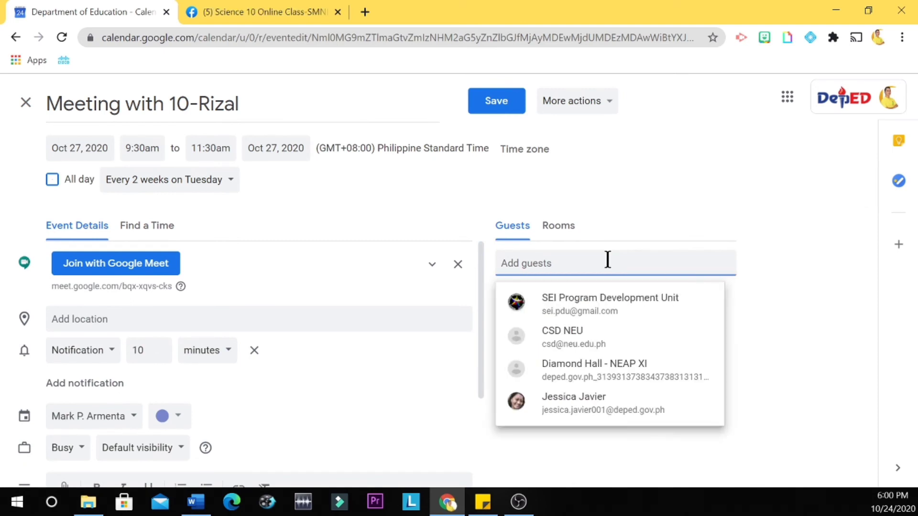
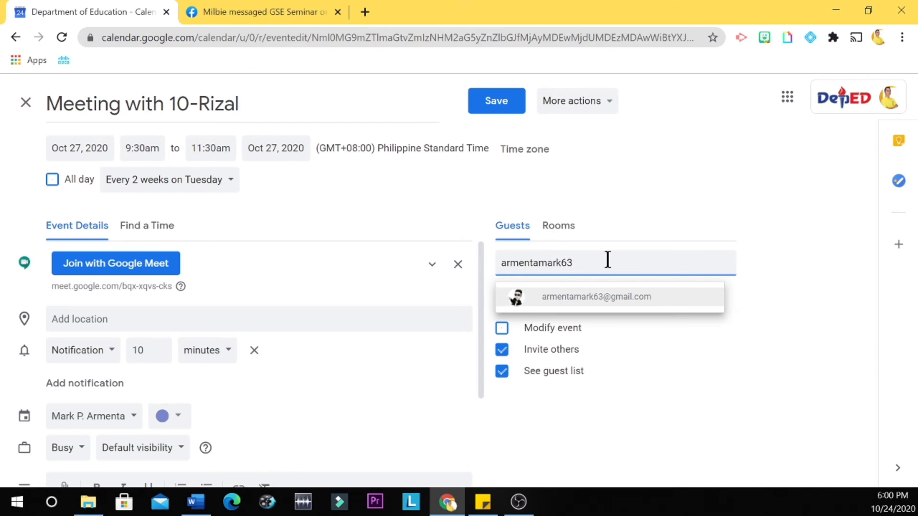
{"action": "left_click", "coordinate": [608, 300]}
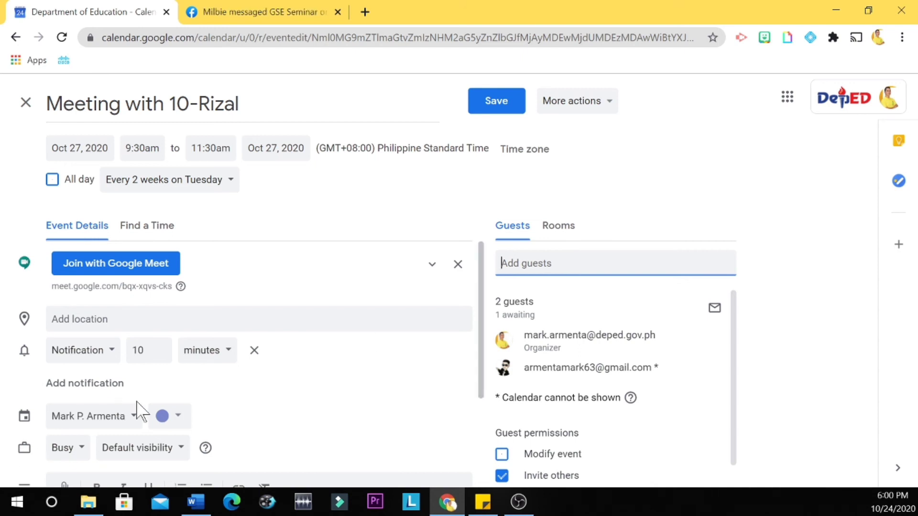
- Change the meeting's notification from 10 to 30 minutes before
{"action": "left_click", "coordinate": [152, 350]}
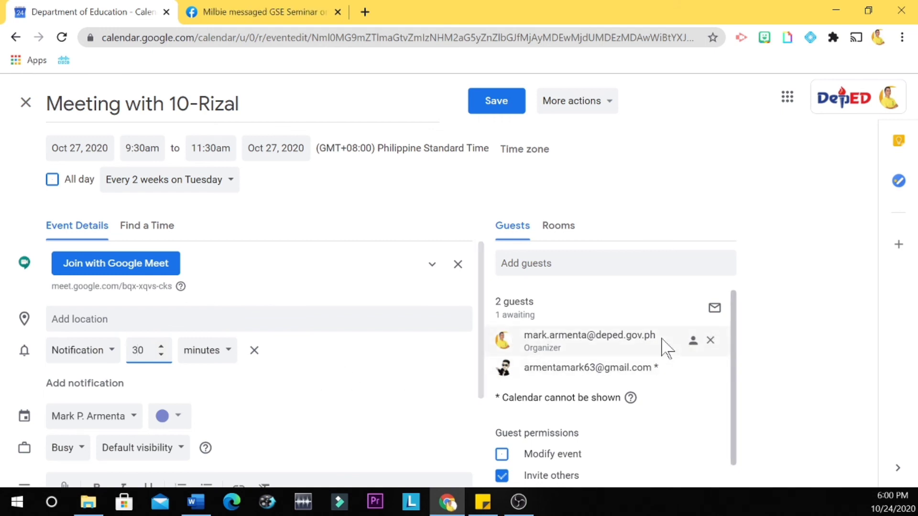
- Save the edits for all events and choose to send invitation e-mails to guests
{"action": "left_click", "coordinate": [502, 106]}
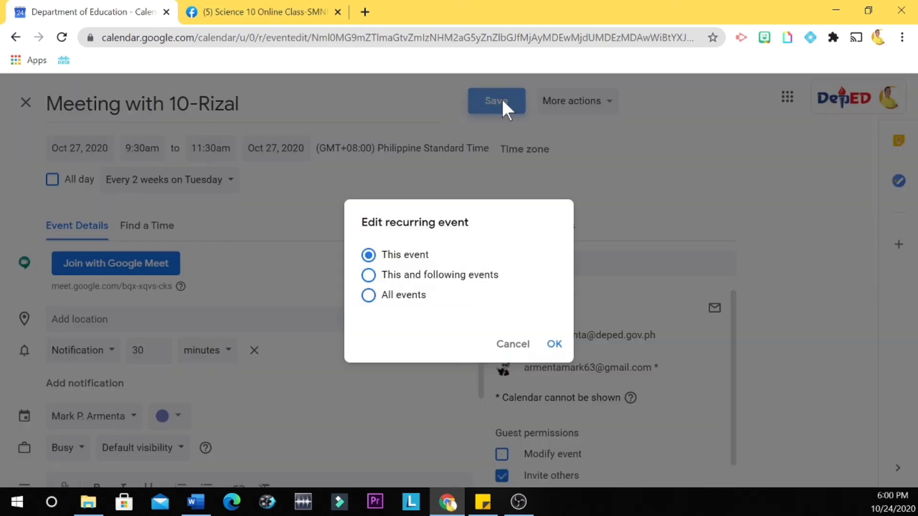
{"action": "left_click", "coordinate": [406, 297]}
{"action": "left_click", "coordinate": [555, 346]}
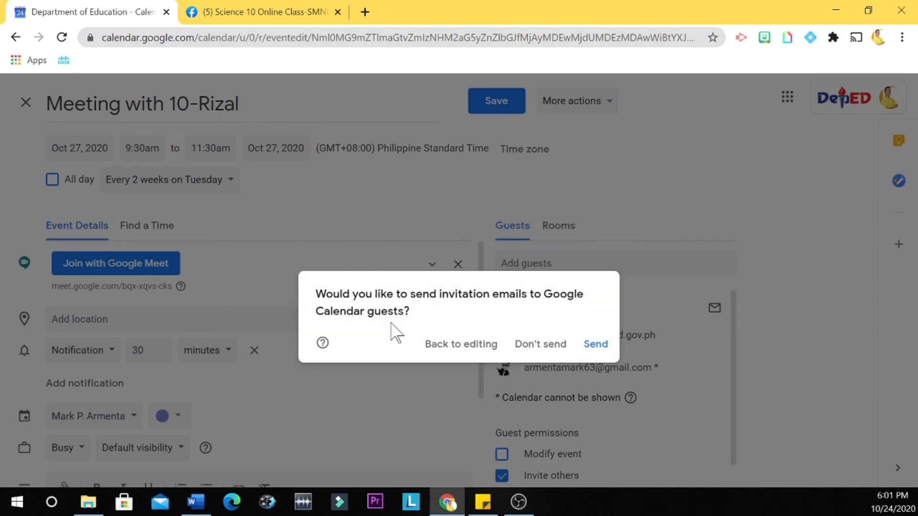
{"action": "left_click", "coordinate": [597, 344]}
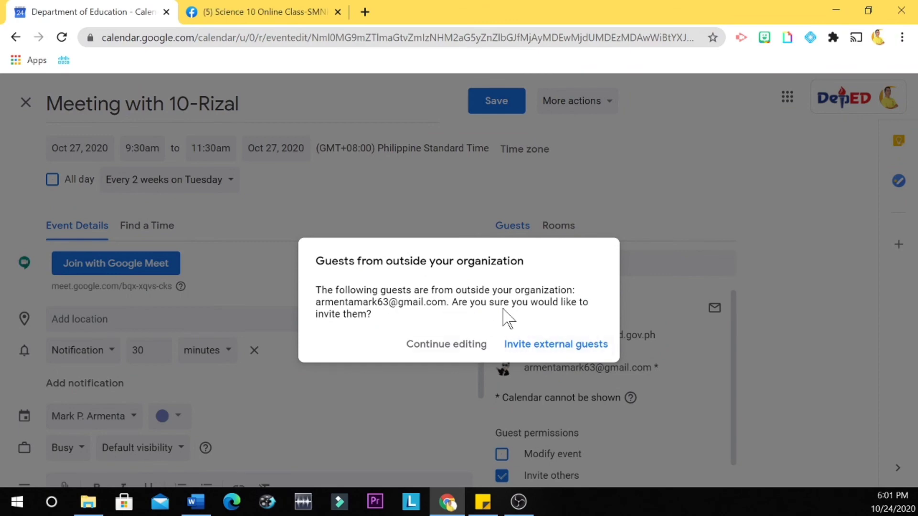
- Confirm inviting the external guest so the meeting is saved
{"action": "left_click", "coordinate": [550, 354]}
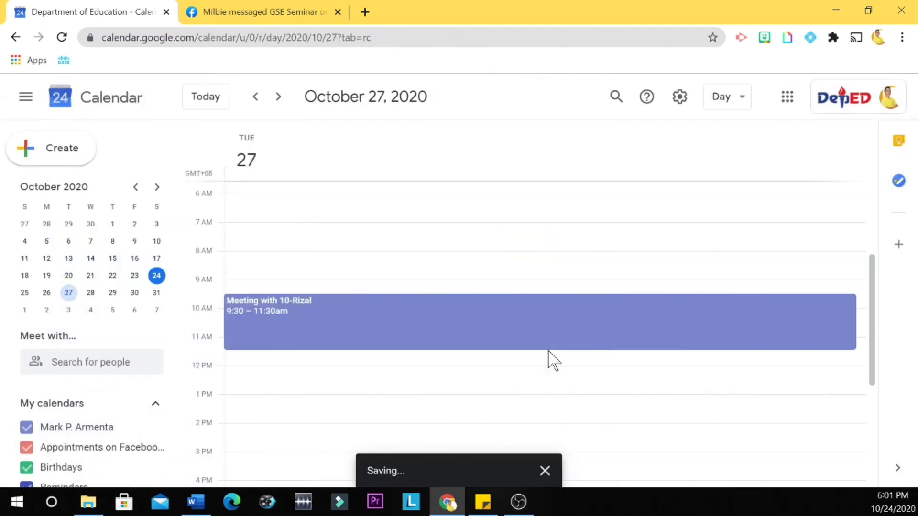